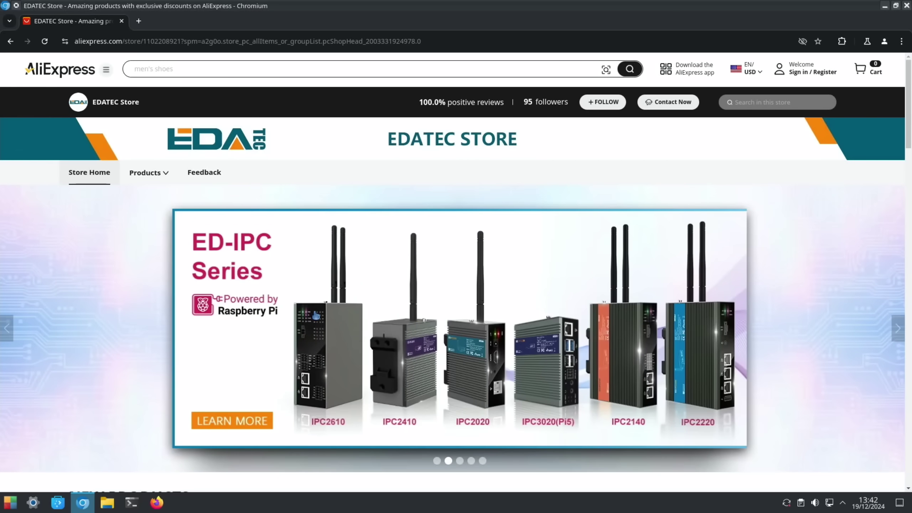
# - Open the EDATEC store's ED-IPC series product listing from its LEARN MORE banner
pyautogui.click(251, 411)
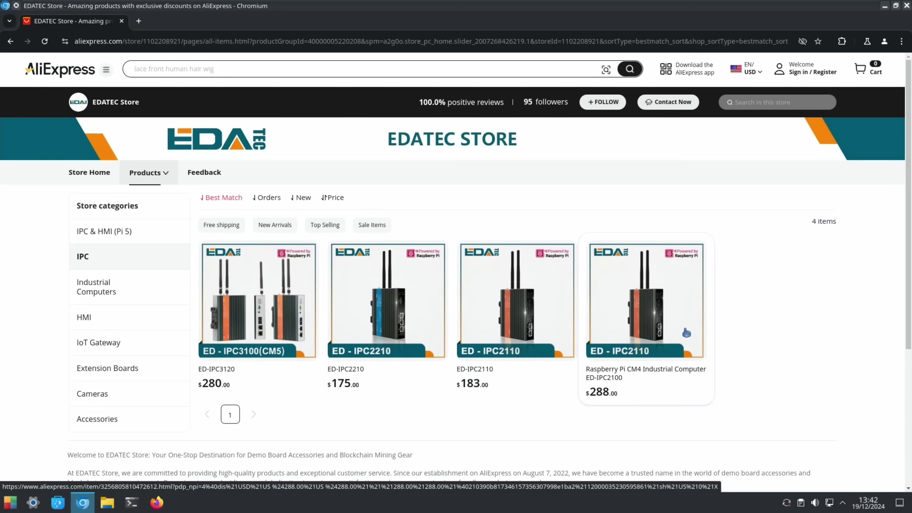
# - Open the ED-IPC3120 product and scroll through its Specifications and description highlights
pyautogui.click(260, 311)
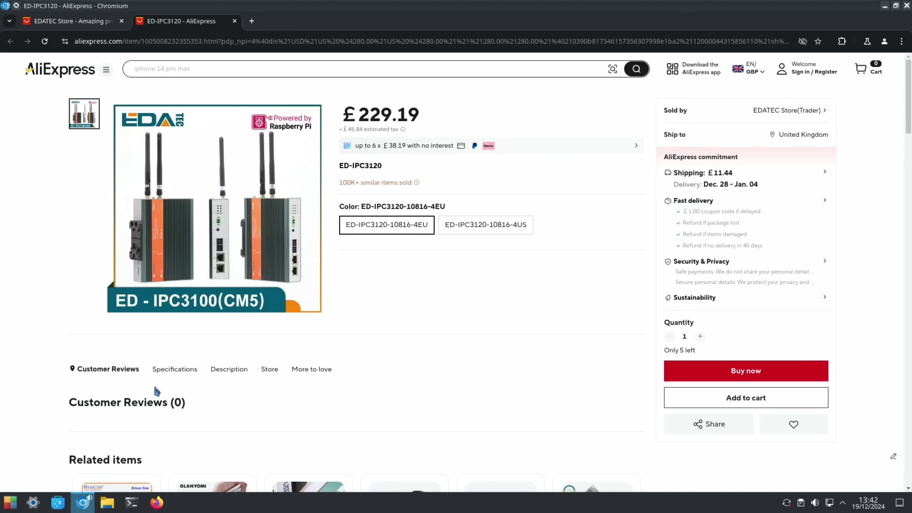
pyautogui.click(175, 371)
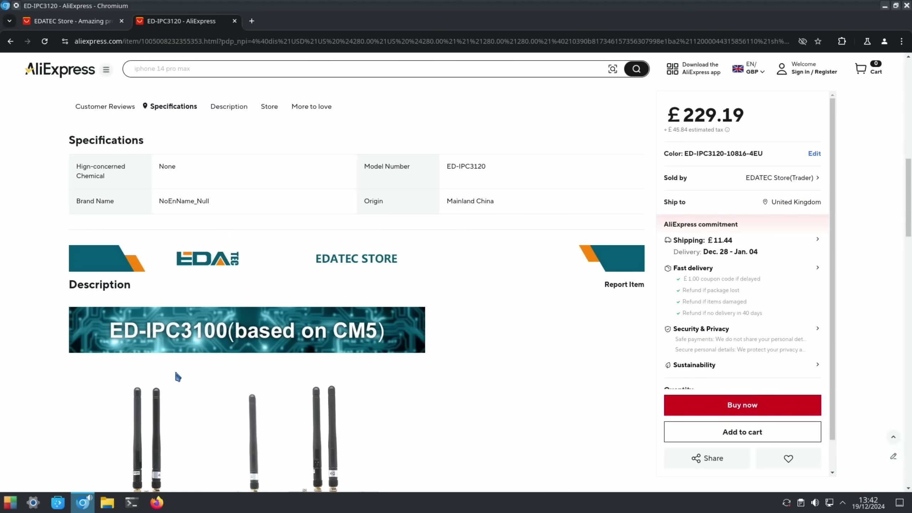
pyautogui.scroll(-10, 334, 281)
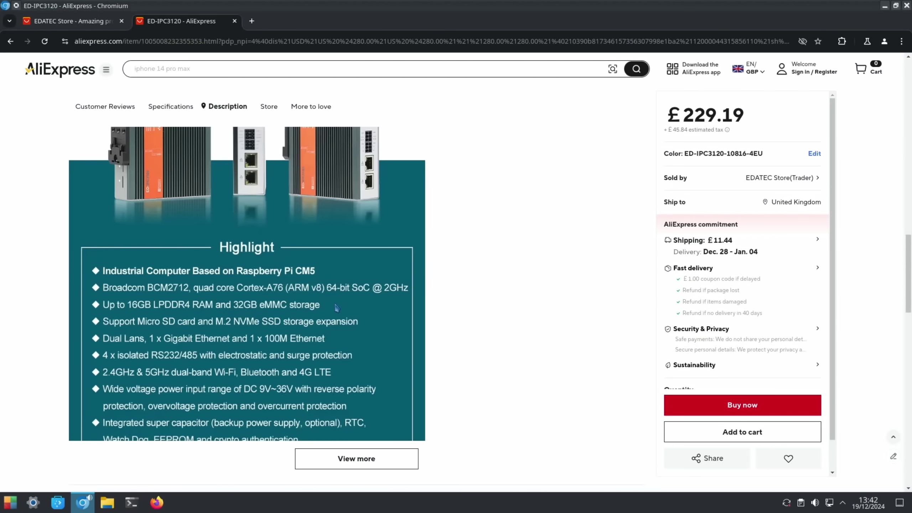
pyautogui.scroll(-2, 336, 307)
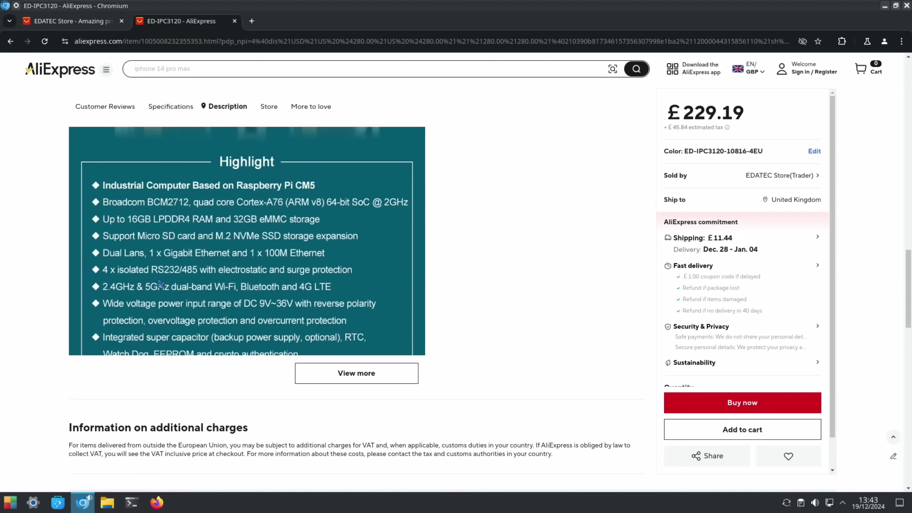
pyautogui.scroll(-2, 79, 293)
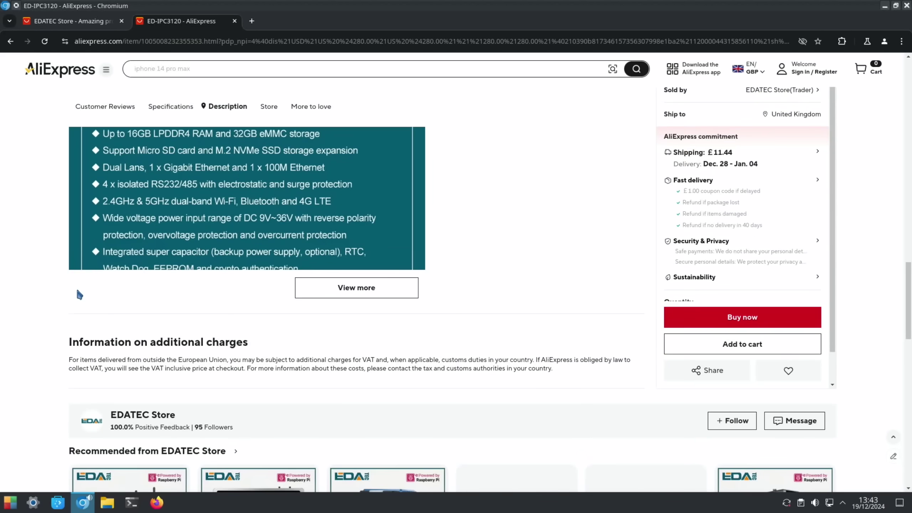
# - Expand the full ED-IPC3120 description with View more to reveal the specifications tables
pyautogui.click(352, 289)
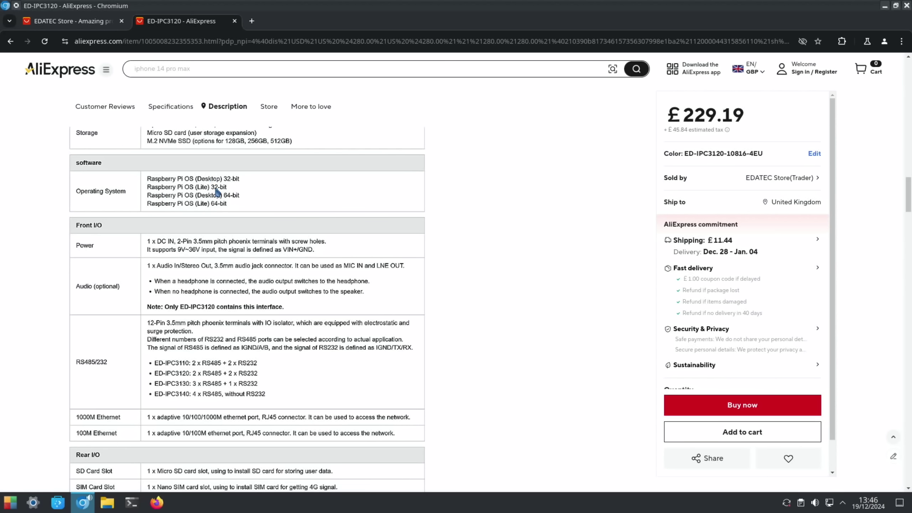
# - Scroll back through the ED-IPC3120 Electrical, Mechanical and Wireless specification tables
pyautogui.scroll(-15, 233, 273)
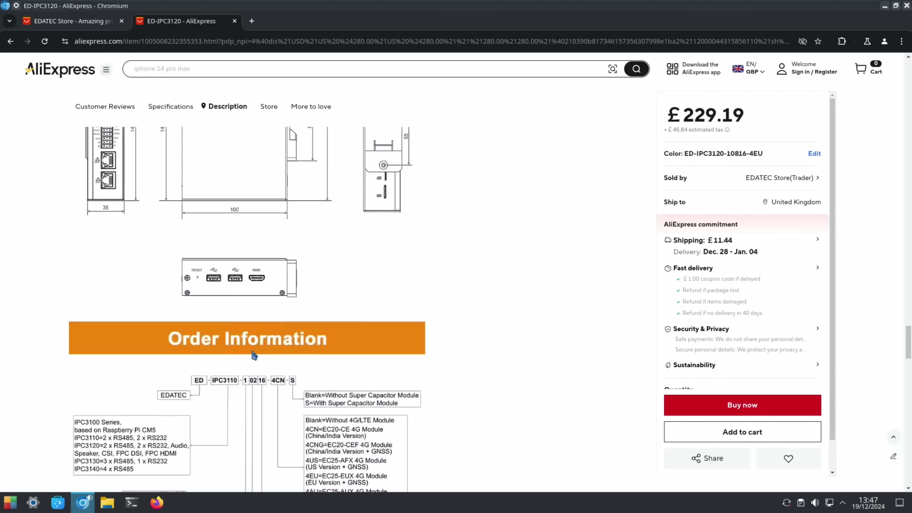
pyautogui.scroll(5, 254, 355)
pyautogui.scroll(10, 253, 355)
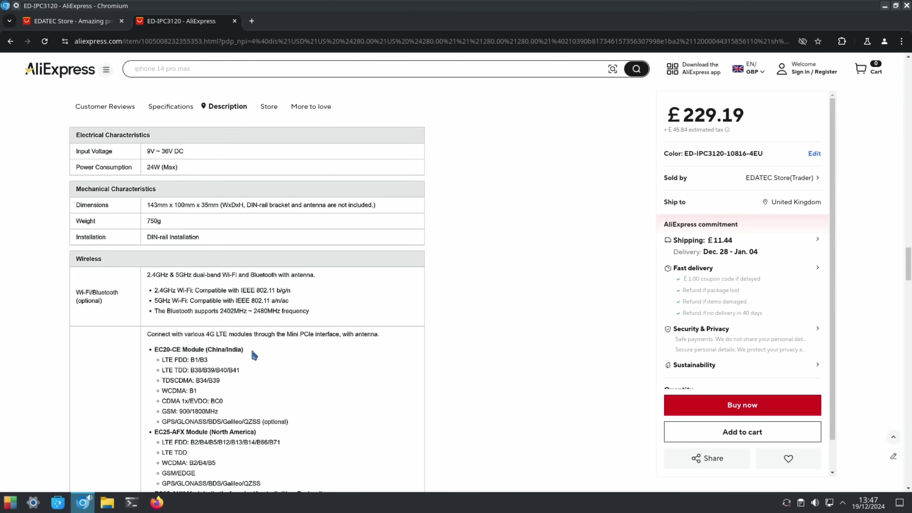
pyautogui.scroll(2, 252, 353)
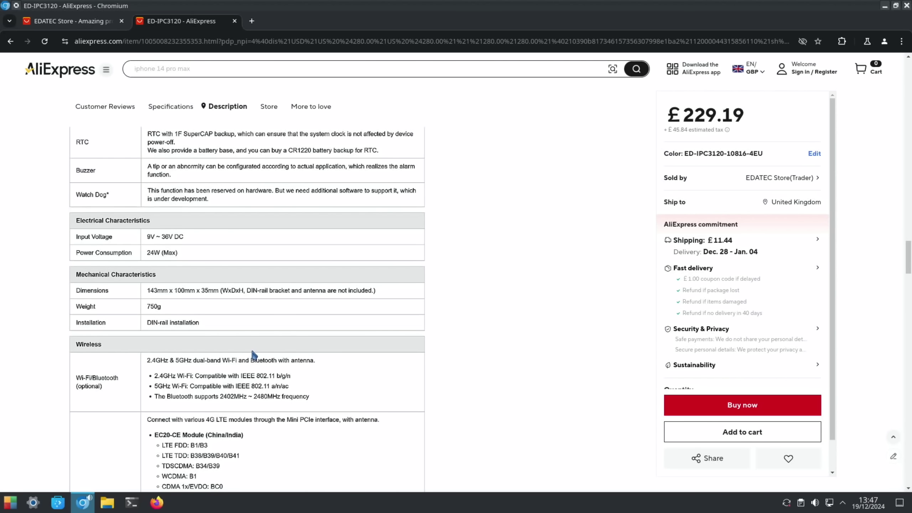
pyautogui.scroll(-5, 253, 354)
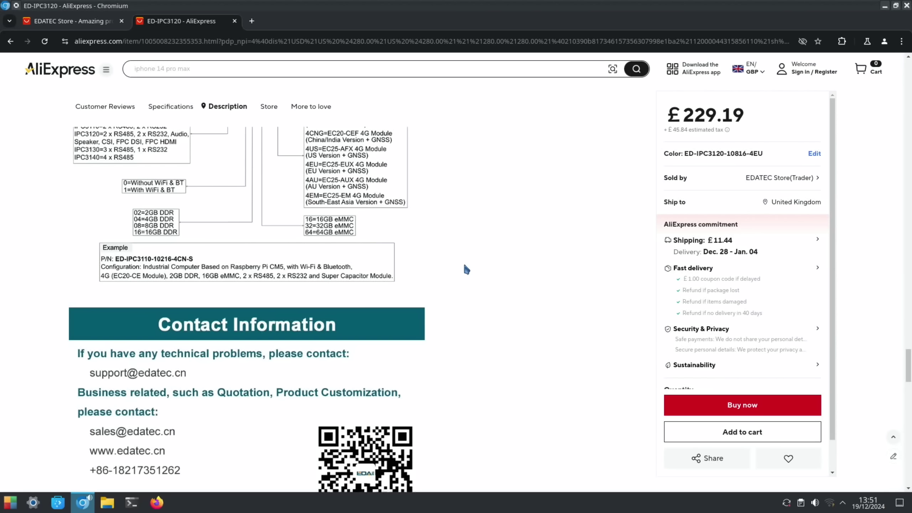
# - Search the ED-IPC3120 page for 'poe', find 0/0 matches, and return to the top
pyautogui.hotkey('ctrl', 'f')
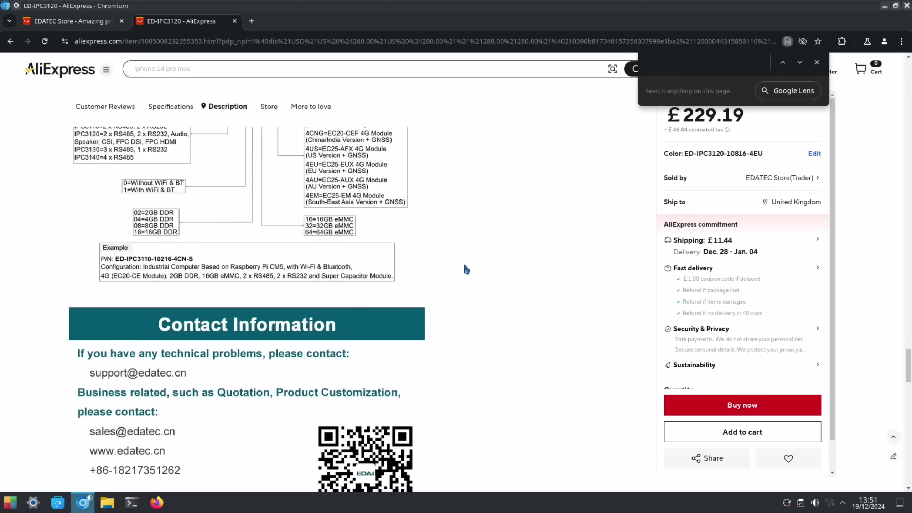
pyautogui.write('poe')
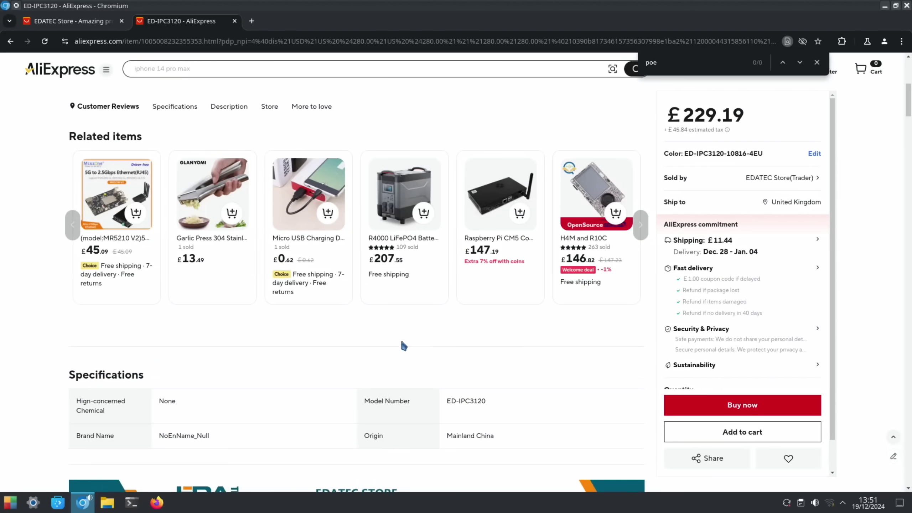
pyautogui.scroll(7, 361, 329)
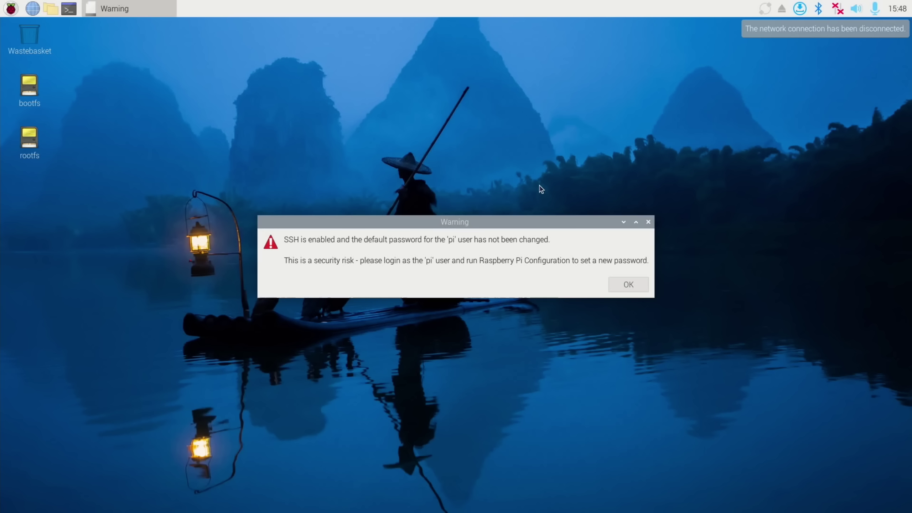
# - Dismiss the warning that SSH is enabled with the default 'pi' password
pyautogui.click(627, 284)
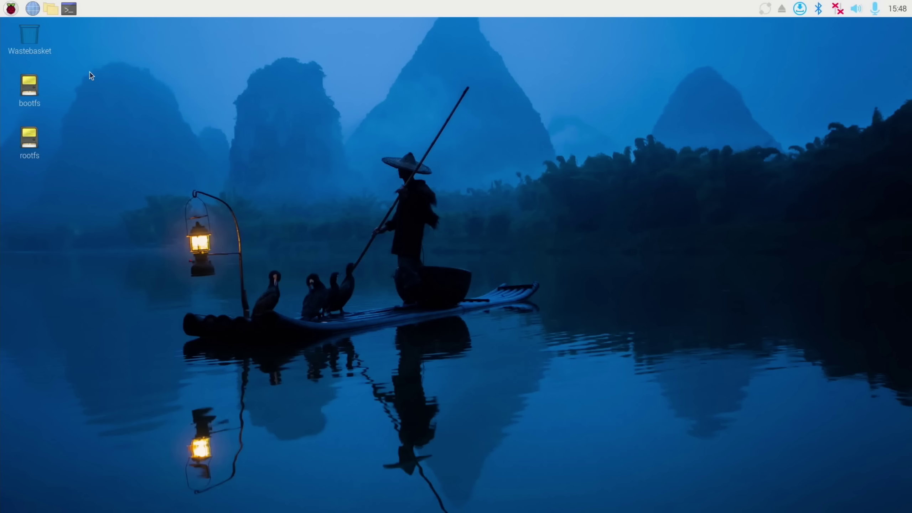
# - Launch Raspberry Pi Diagnostics via 'dia', run the SD Card Speed Test, and show its log
pyautogui.press('super')
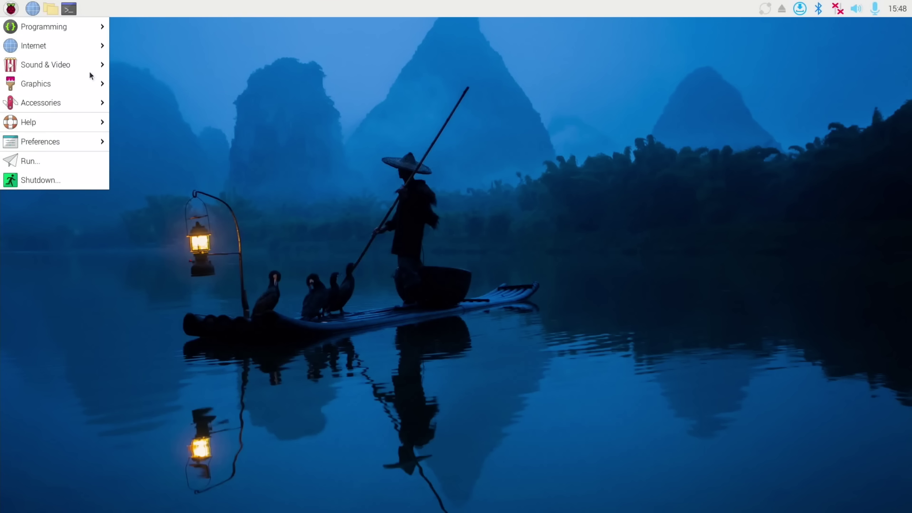
pyautogui.write('dia')
pyautogui.press('Return')
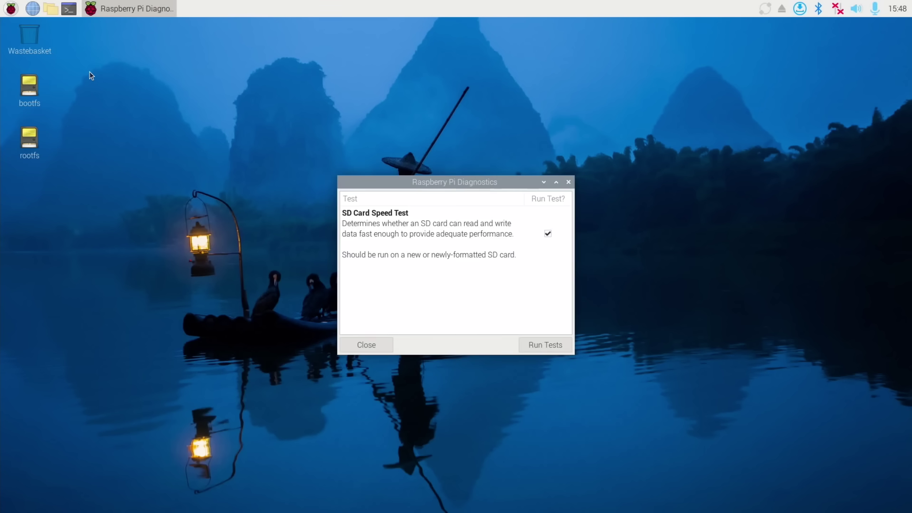
pyautogui.click(555, 350)
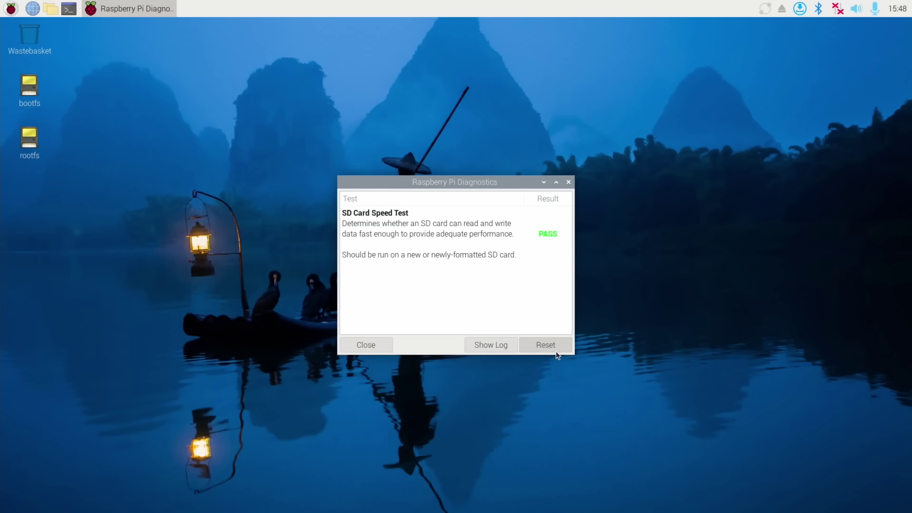
pyautogui.click(489, 347)
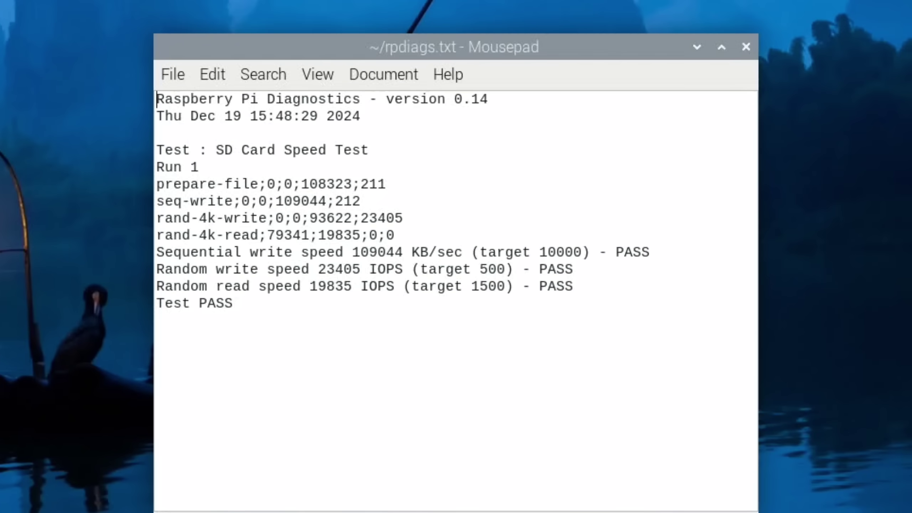
pyautogui.click(32, 8)
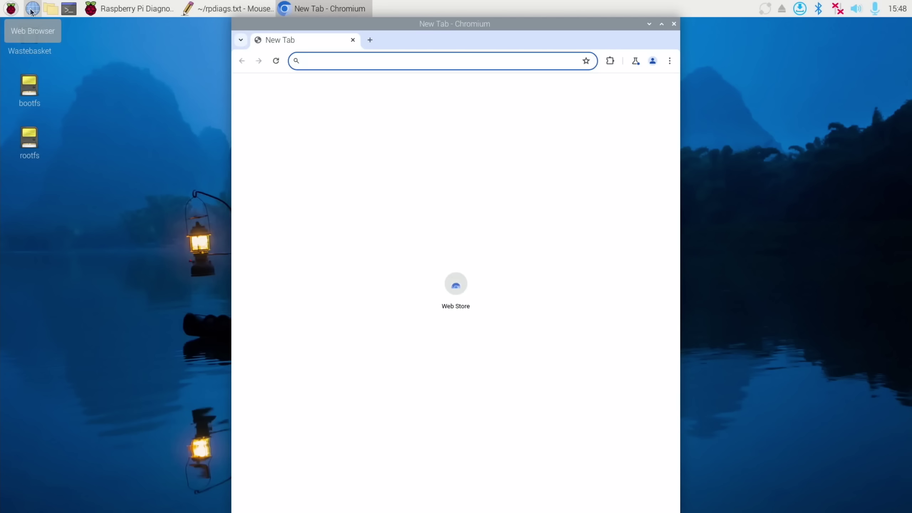
# - Search 'leepspvideo', connect to the home Wi-Fi network, and open the leepspvideo YouTube result
pyautogui.write('leepspv')
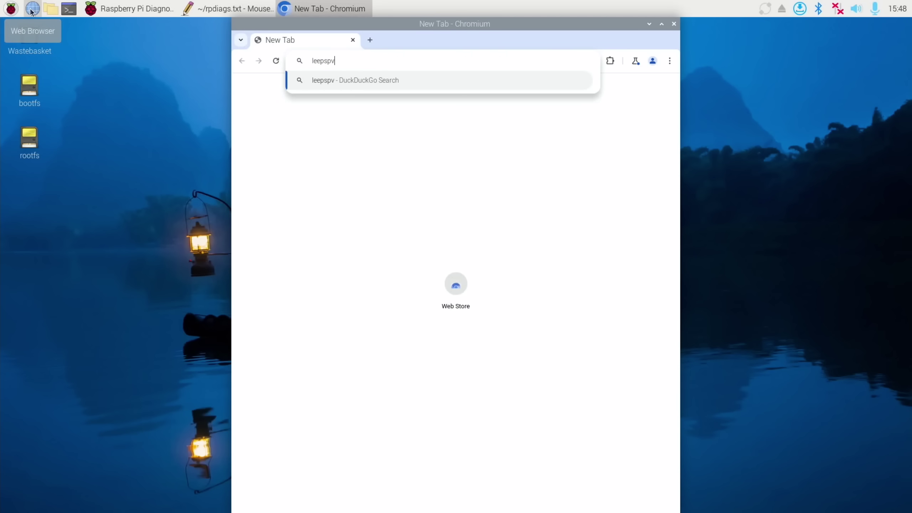
pyautogui.write('ideo')
pyautogui.press('Return')
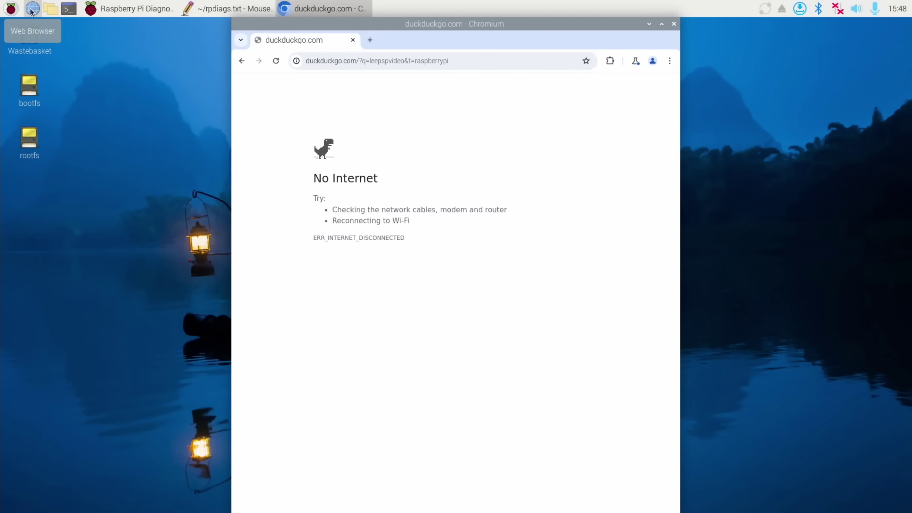
pyautogui.click(837, 9)
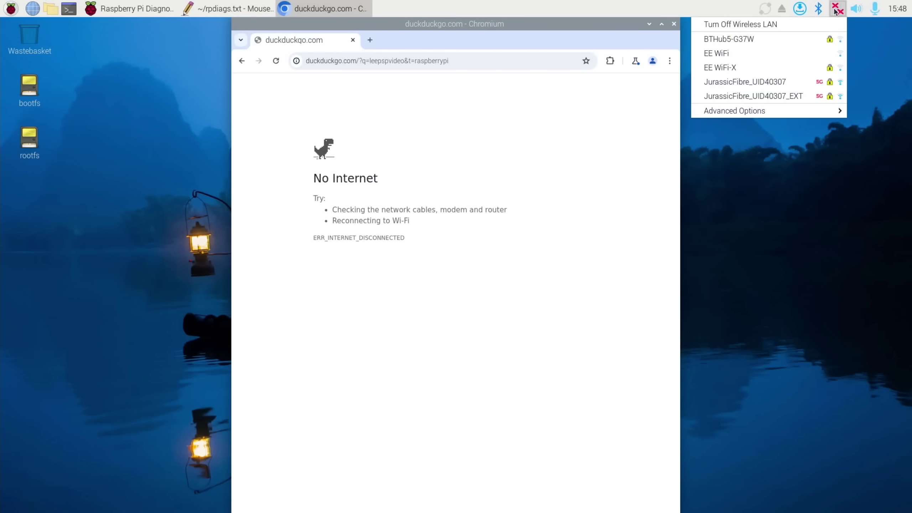
pyautogui.click(780, 82)
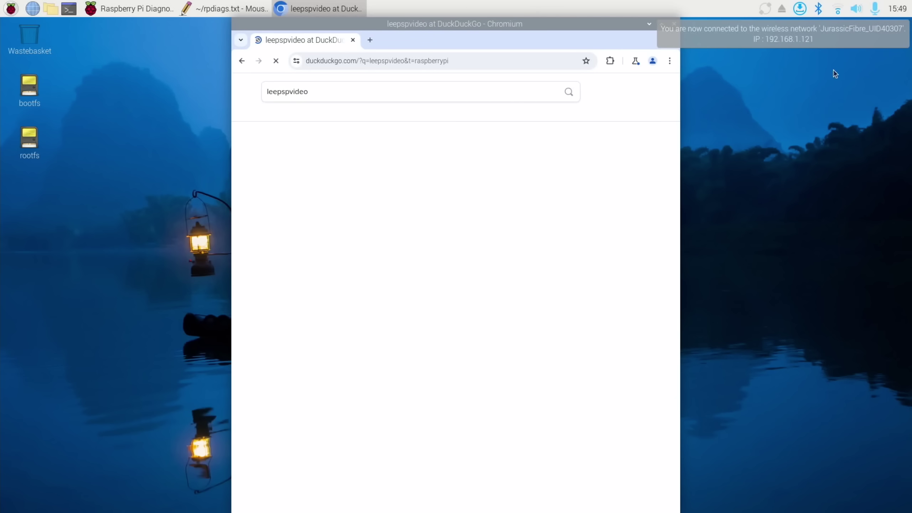
pyautogui.click(303, 174)
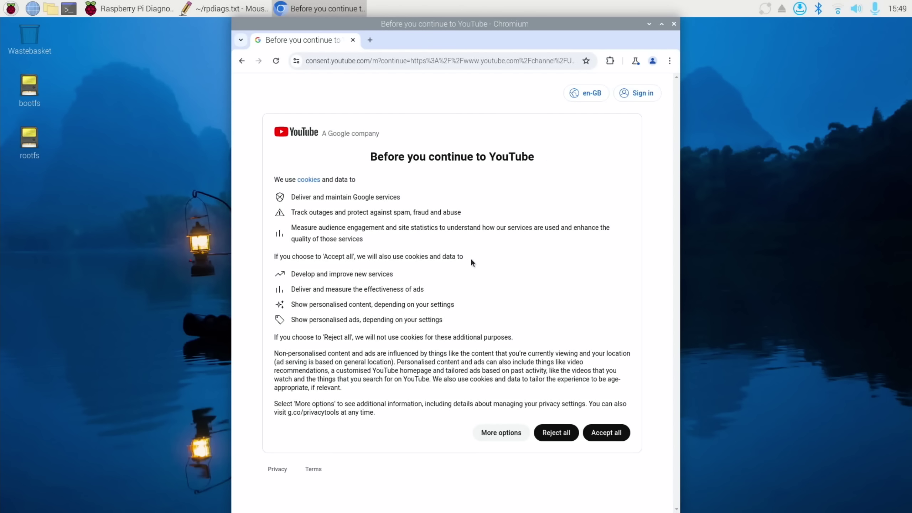
# - Accept YouTube cookies, open the Official Preinstalled Raspberry Pi OS SD Card video, expand its description
pyautogui.click(606, 432)
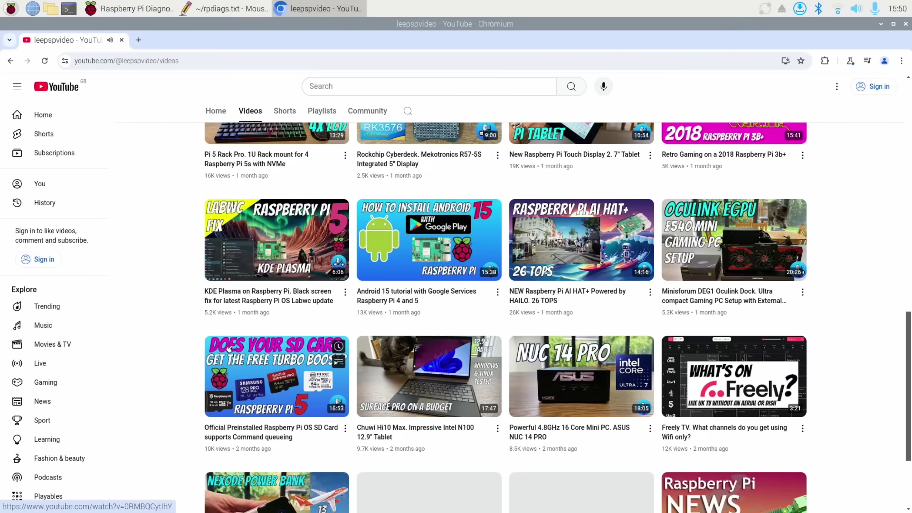
pyautogui.click(229, 348)
pyautogui.scroll(-7, 238, 335)
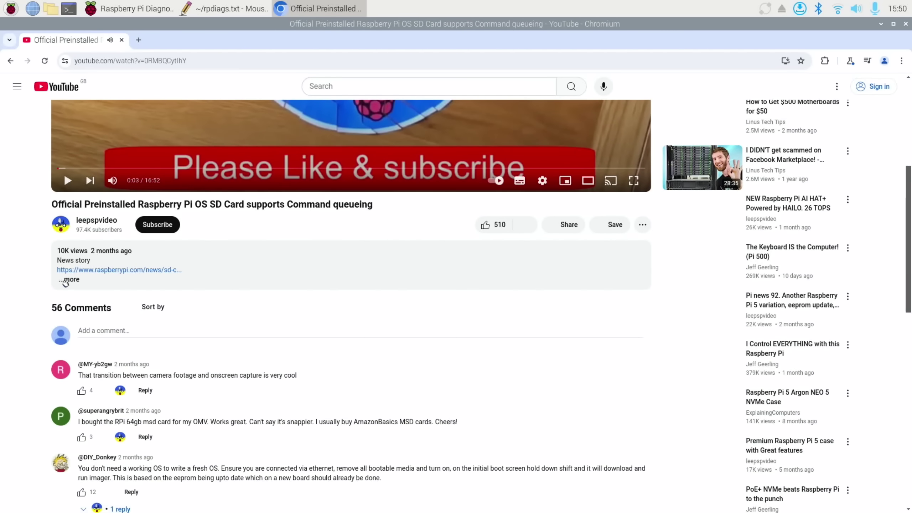
pyautogui.click(68, 279)
pyautogui.scroll(-5, 108, 307)
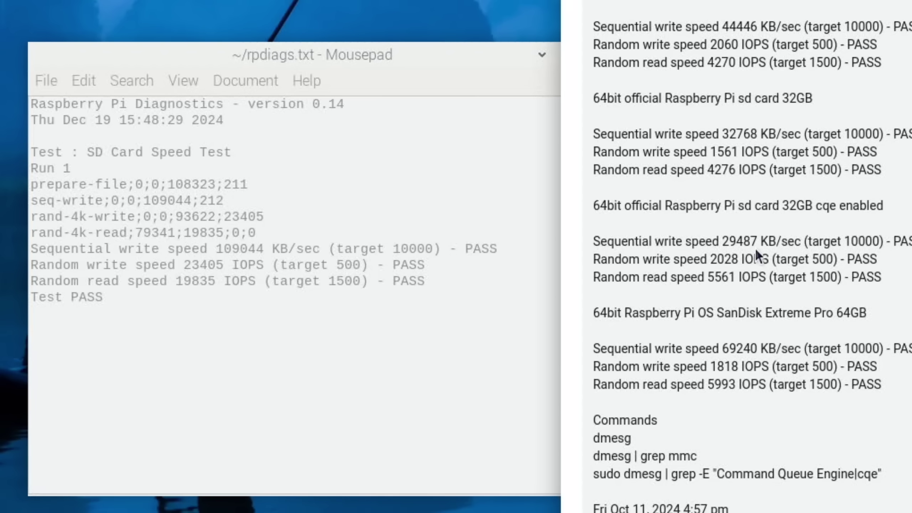
# - Place the rpdiags.txt log in Mousepad beside the video's SD card speed results for comparison
pyautogui.click(294, 262)
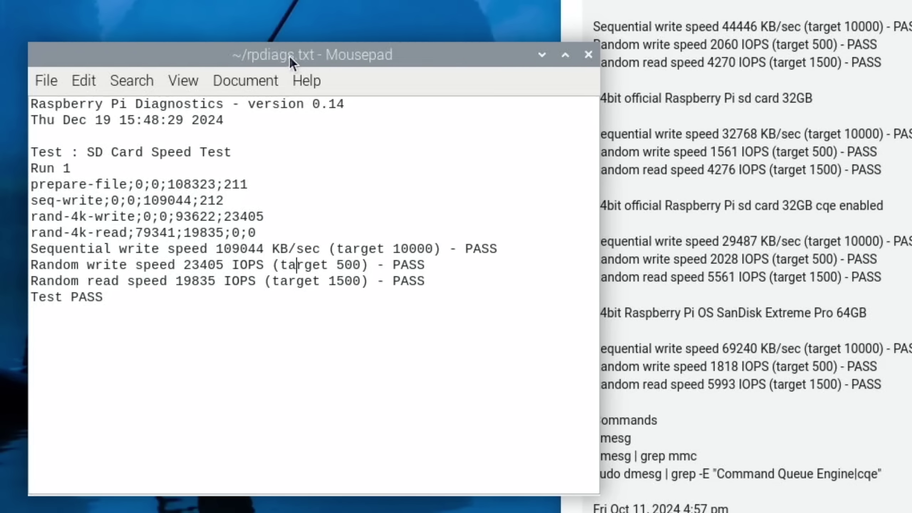
pyautogui.moveTo(289, 55); pyautogui.dragTo(237, 41)
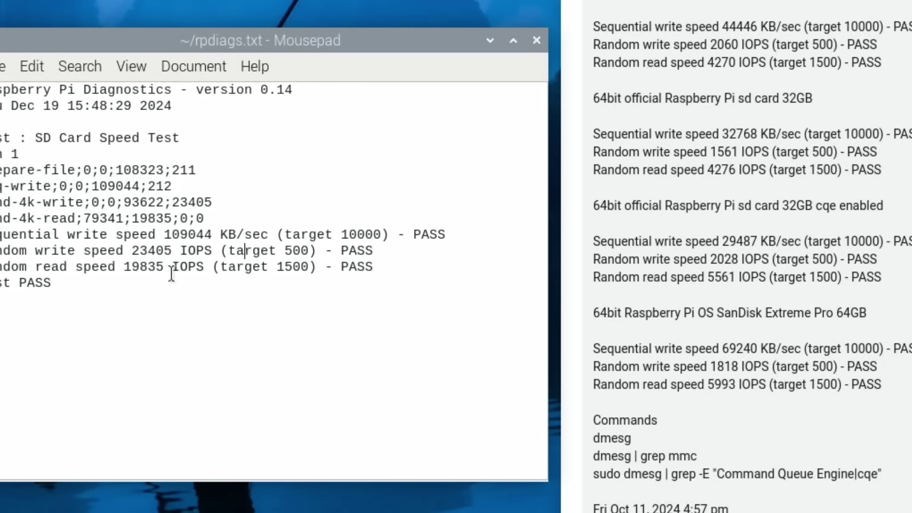
pyautogui.scroll(3, 716, 276)
pyautogui.scroll(3, 715, 276)
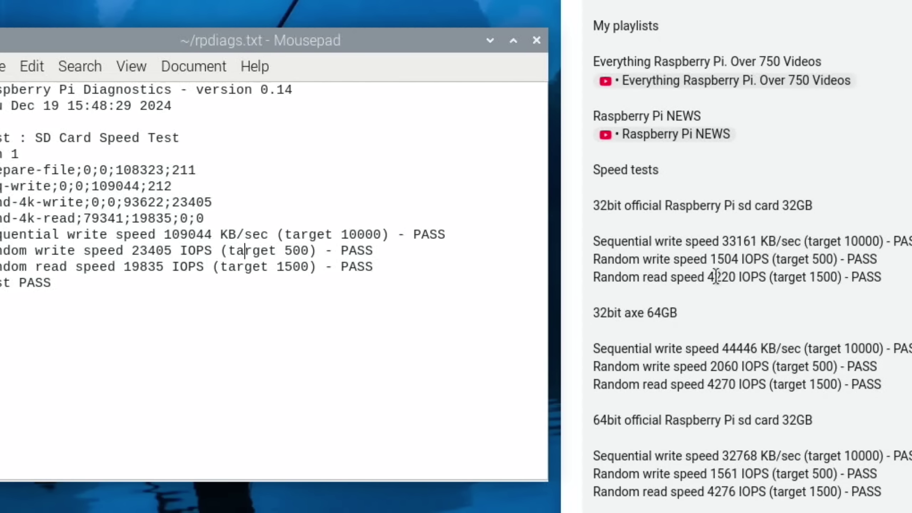
pyautogui.scroll(-12, 715, 276)
pyautogui.scroll(15, 715, 275)
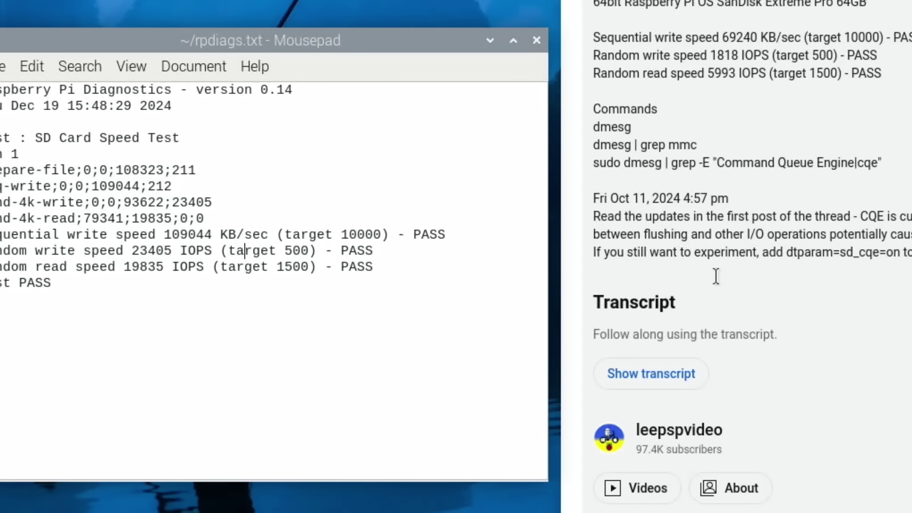
pyautogui.scroll(10, 716, 276)
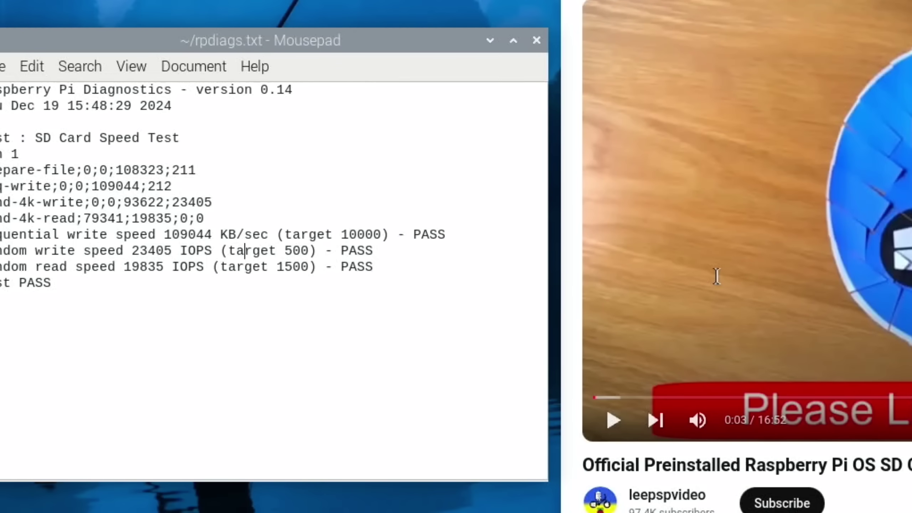
# - Open the Geekworm PCIe NVMe for Raspberry Pi 5 video, scroll to its speed-test results, and place them beside rpdiags.txt
pyautogui.click(680, 2)
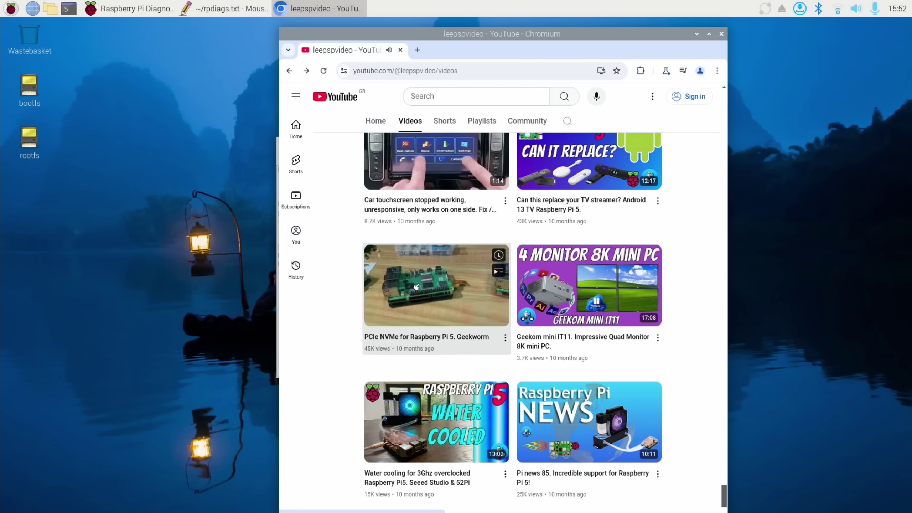
pyautogui.click(419, 286)
pyautogui.scroll(-10, 459, 168)
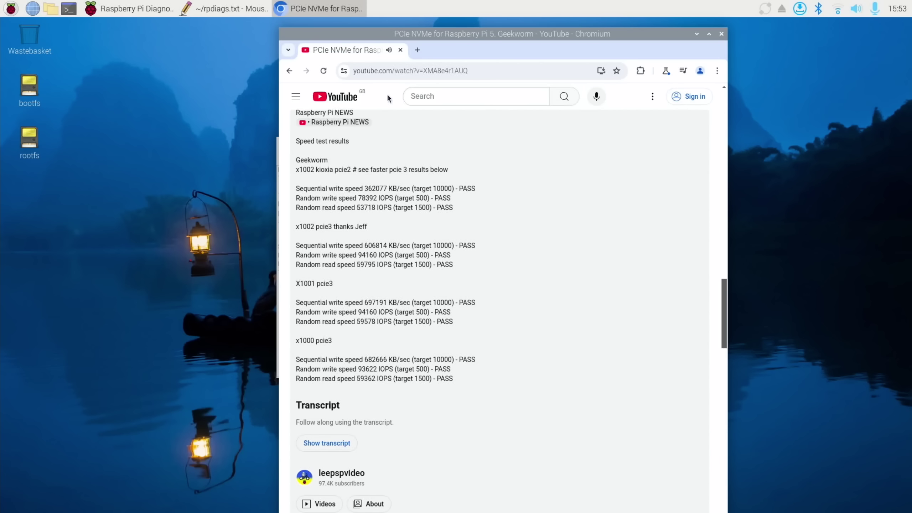
pyautogui.moveTo(398, 40); pyautogui.dragTo(602, 25)
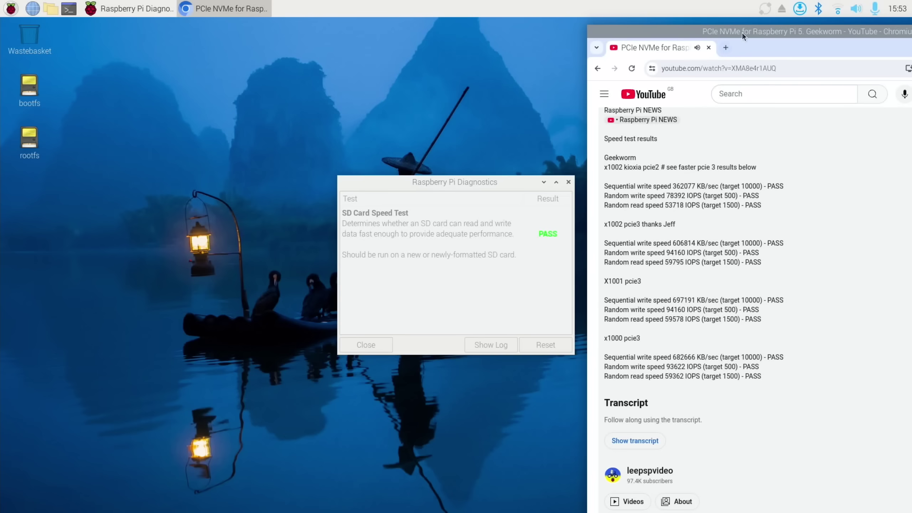
pyautogui.doubleClick(742, 33)
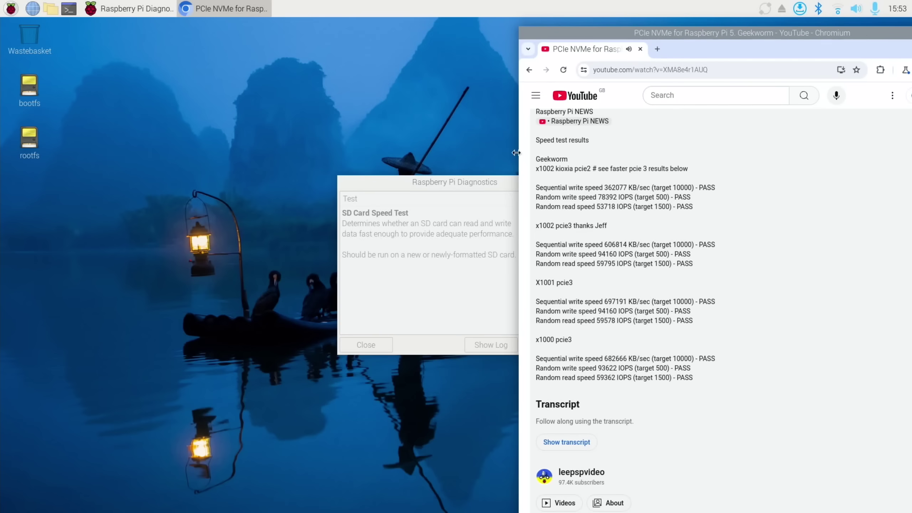
# - Close the Raspberry Pi Diagnostics dialog and restore the browser window
pyautogui.moveTo(490, 178); pyautogui.dragTo(334, 184)
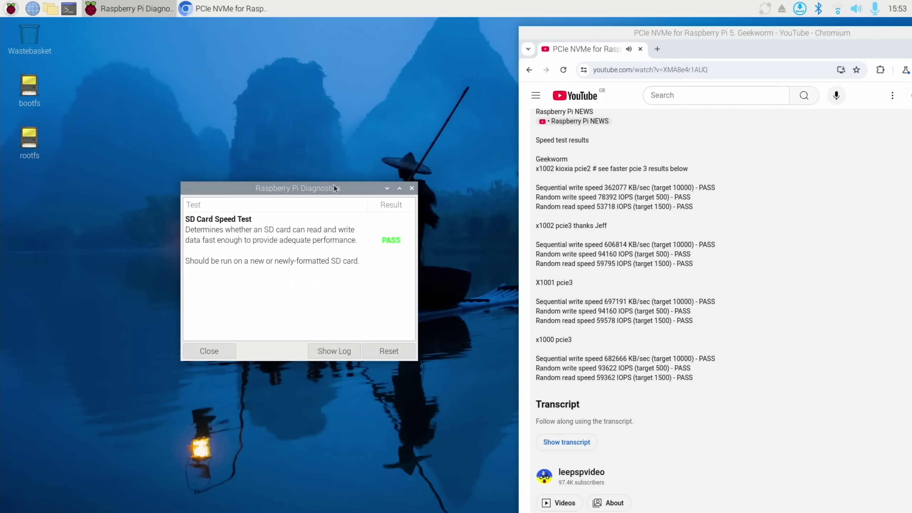
pyautogui.click(411, 186)
pyautogui.doubleClick(673, 33)
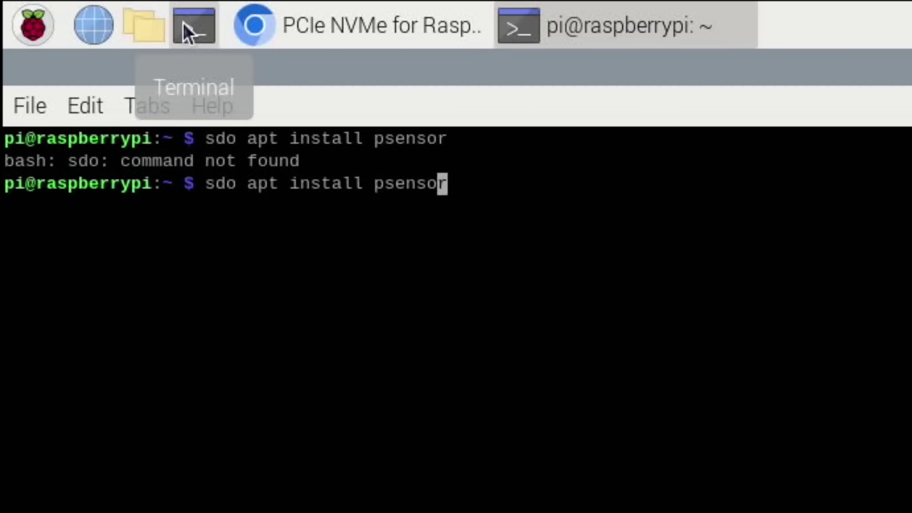
# - Install psensor with 'sudo apt install psensor', launch it, and move its Temperature Monitor aside
pyautogui.write('u')
pyautogui.press('Return')
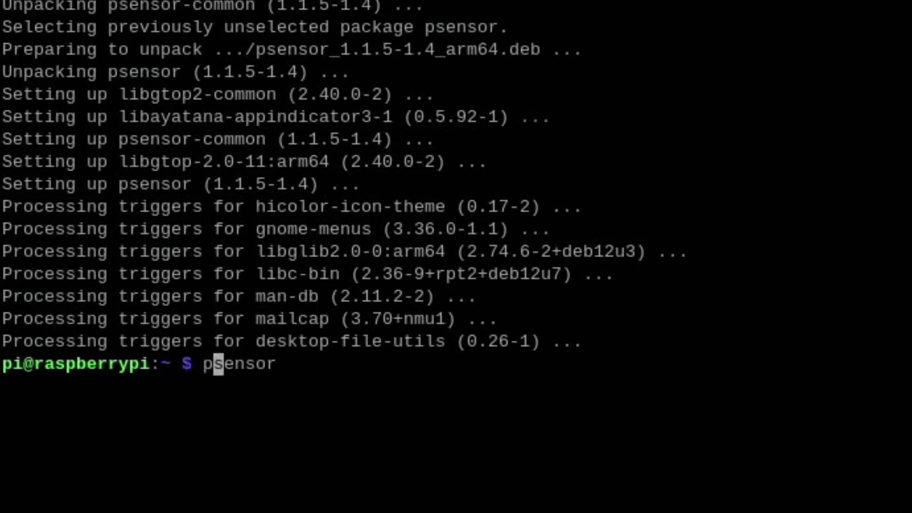
pyautogui.press('Return')
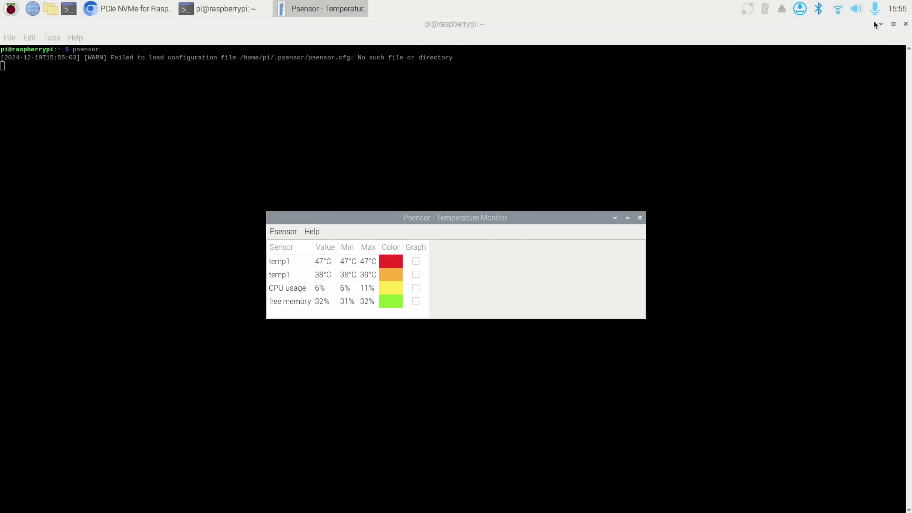
pyautogui.click(880, 24)
pyautogui.moveTo(348, 226); pyautogui.dragTo(810, 384)
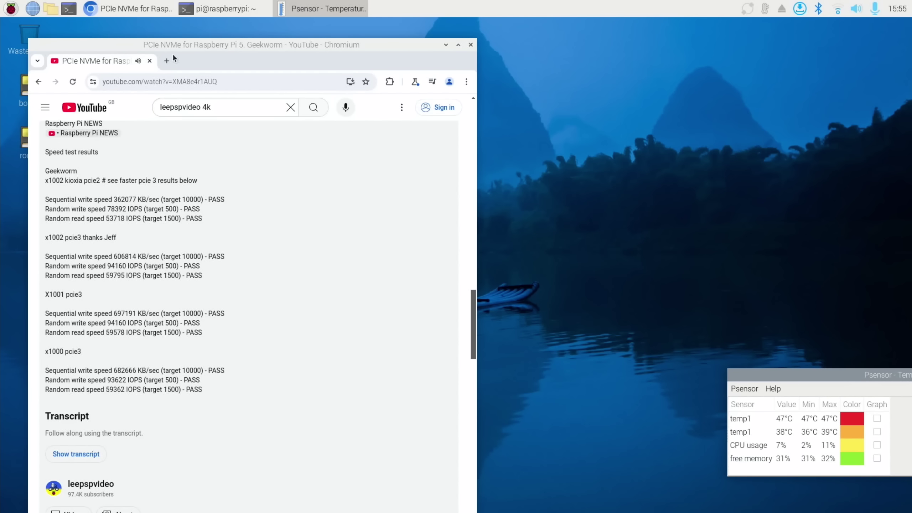
# - Search YouTube for 'leepspvideo 4k hdr', then close the browser
pyautogui.click(226, 107)
pyautogui.write('hdr')
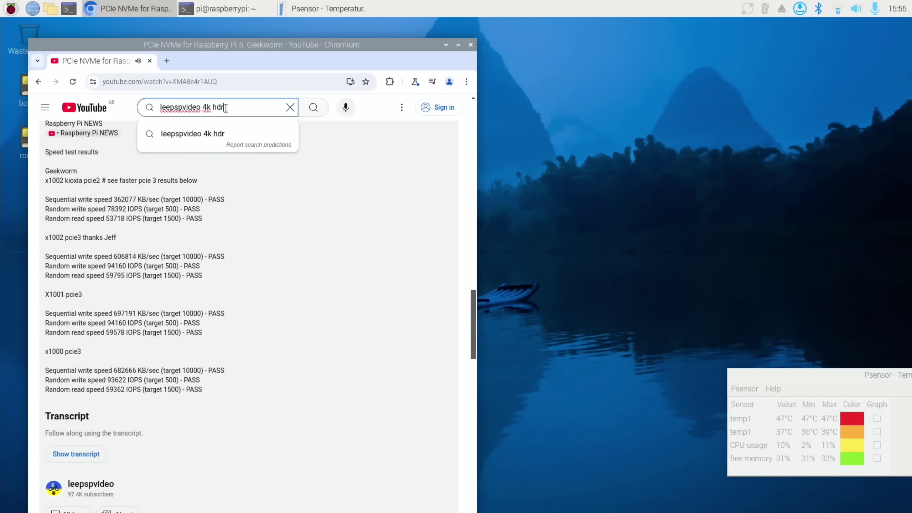
pyautogui.press('Return')
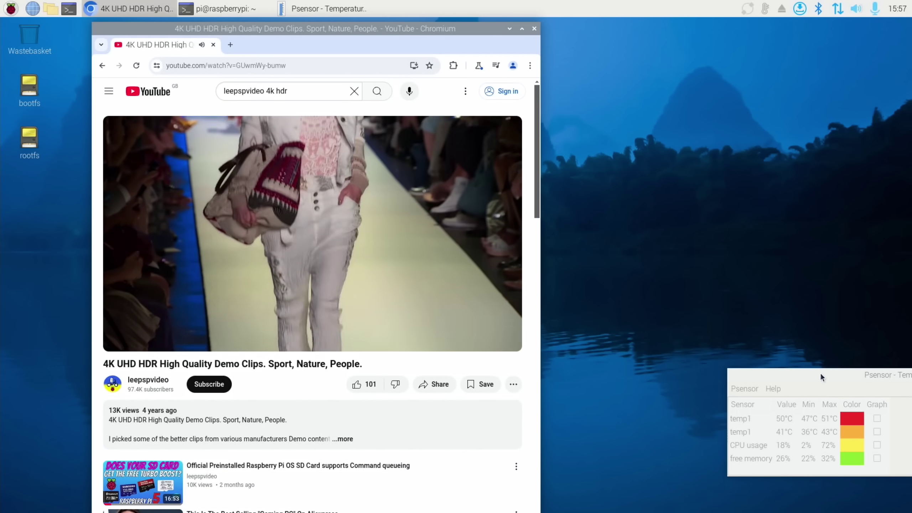
pyautogui.click(534, 29)
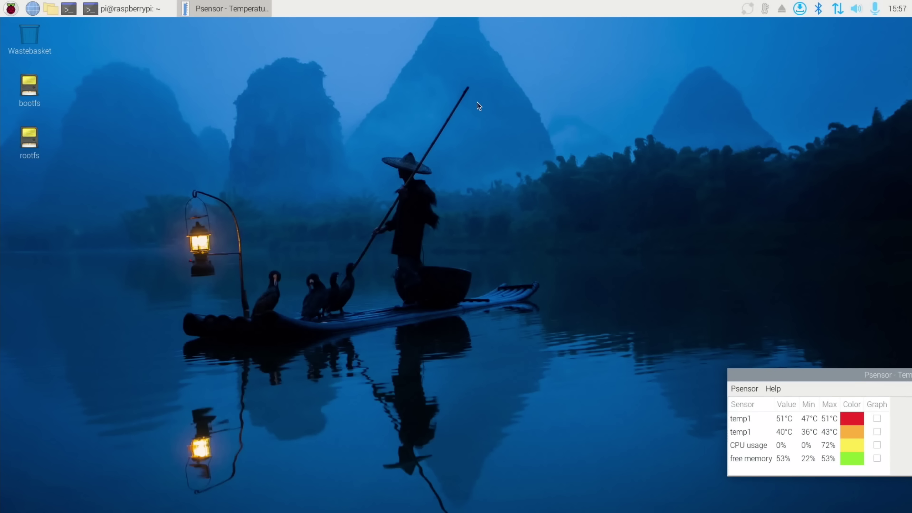
# - Stop the running psensor and start 'sudo raspi-config' in Terminal
pyautogui.click(145, 10)
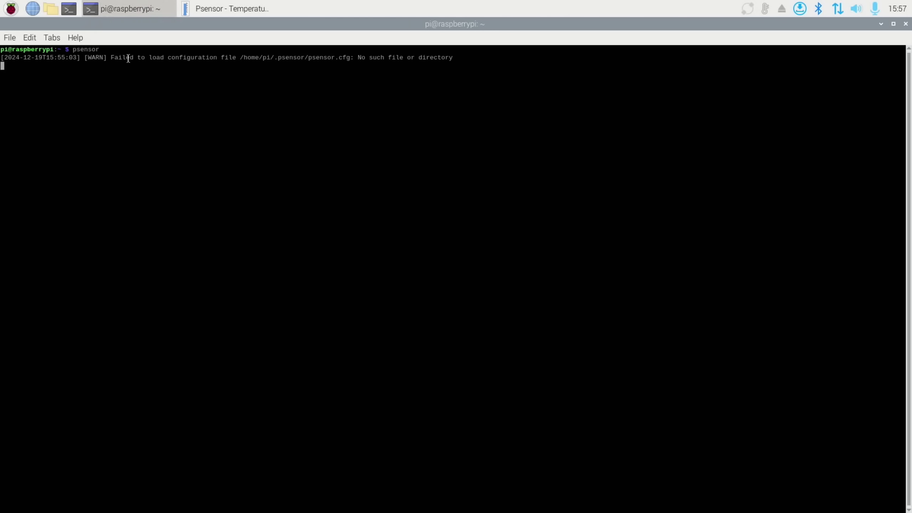
pyautogui.hotkey('ctrl', 'c')
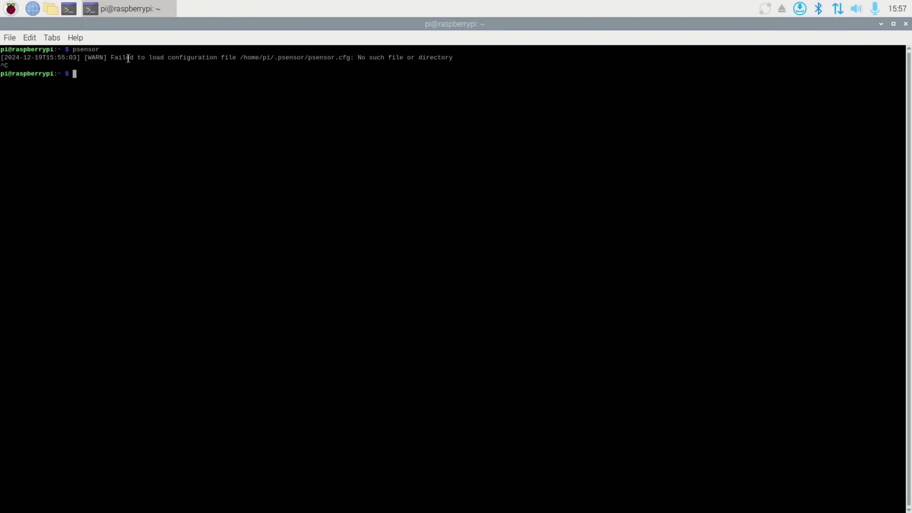
pyautogui.write('sudo raspi-config')
pyautogui.press('Return')
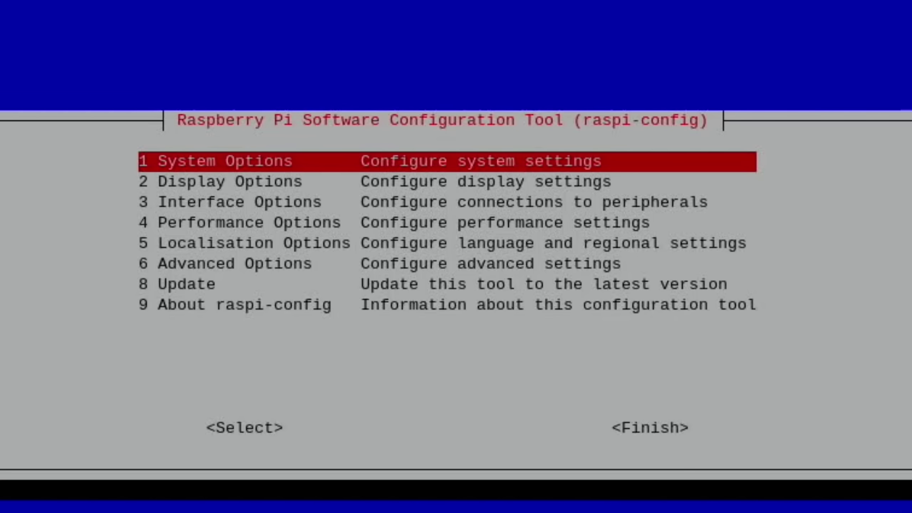
# - Look at the System Options boot and auto-login choices, then cancel without changing them
pyautogui.press('Return')
pyautogui.press('Down')
pyautogui.press('Down')
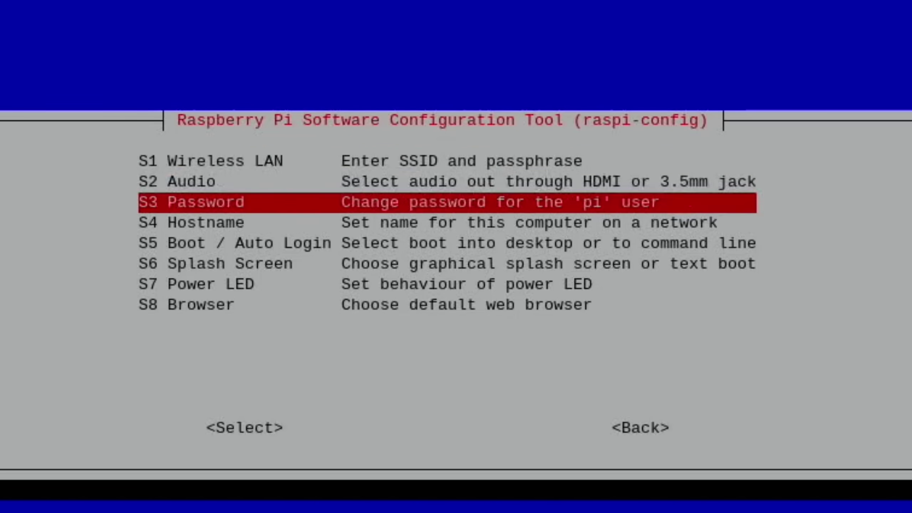
pyautogui.press('Down')
pyautogui.press('Down')
pyautogui.press('Return')
pyautogui.press('Tab')
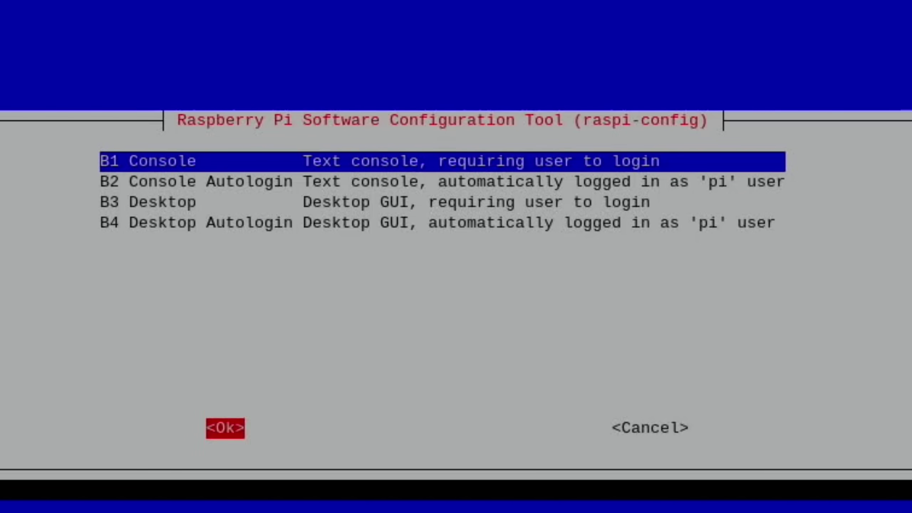
pyautogui.press('Tab')
pyautogui.press('Return')
# - Set Advanced Options > A4 Boot Order to SD card boot and acknowledge the EEPROM version error
pyautogui.press('Down')
pyautogui.press('Down')
pyautogui.press('Down')
pyautogui.press('Down')
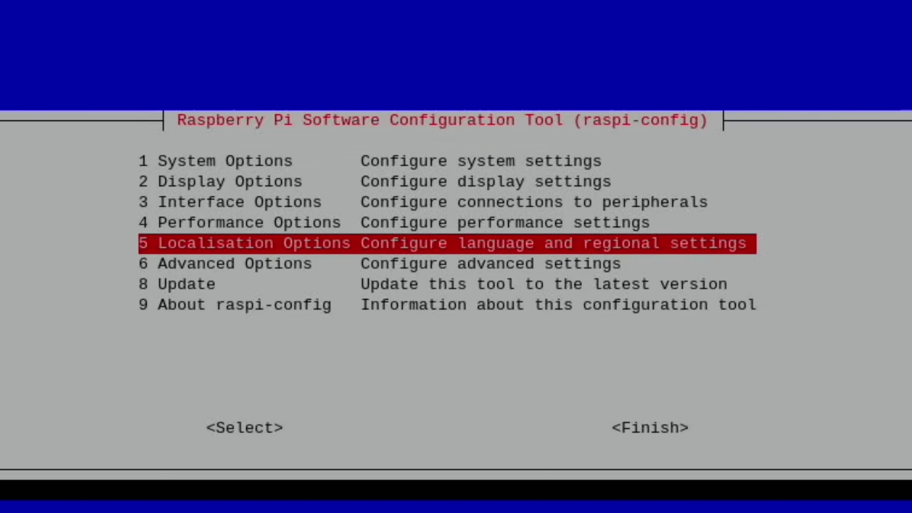
pyautogui.press('Down')
pyautogui.press('Return')
pyautogui.press('Down')
pyautogui.press('Down')
pyautogui.press('Down')
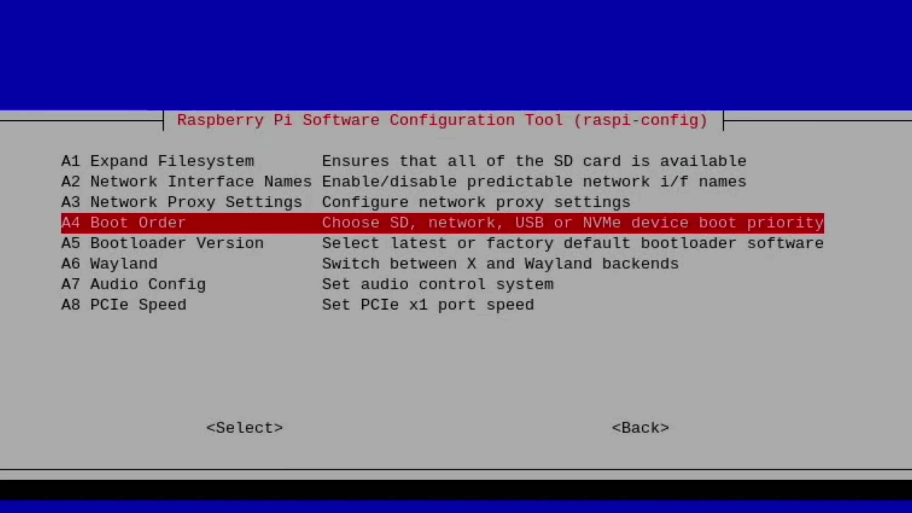
pyautogui.press('Return')
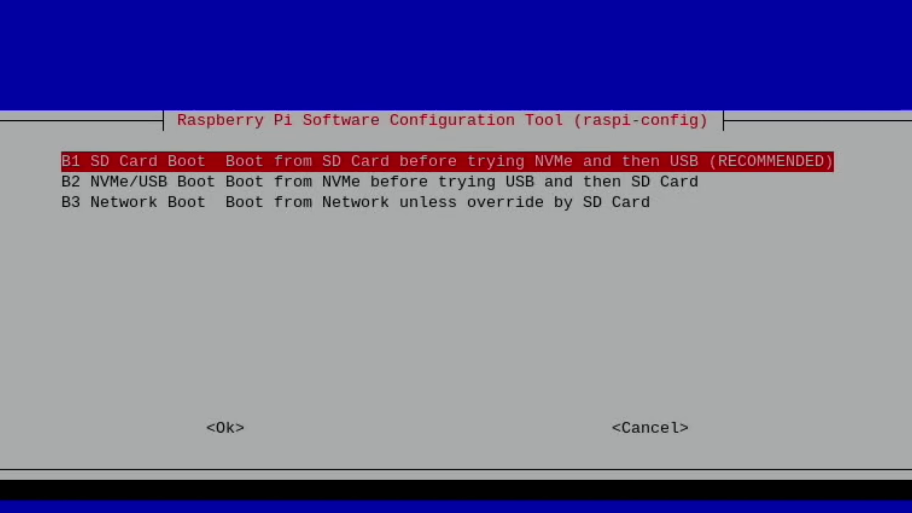
pyautogui.press('Down')
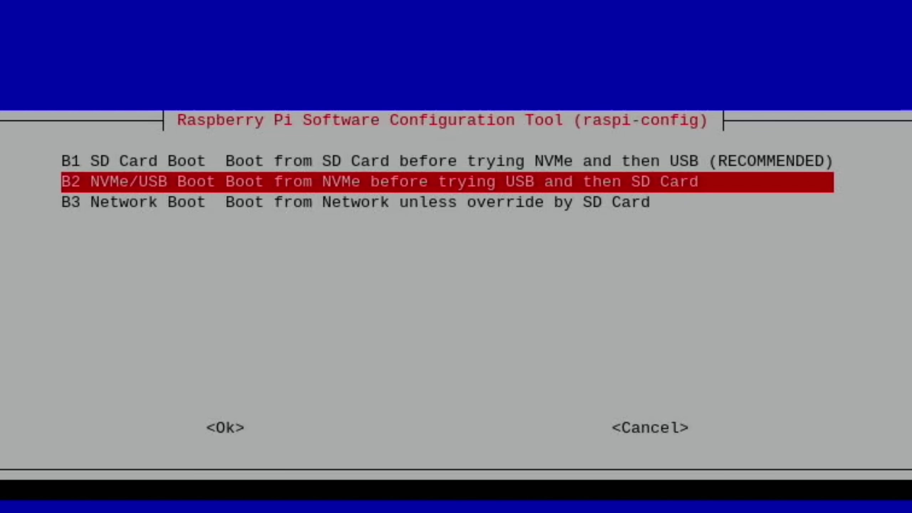
pyautogui.press('Down')
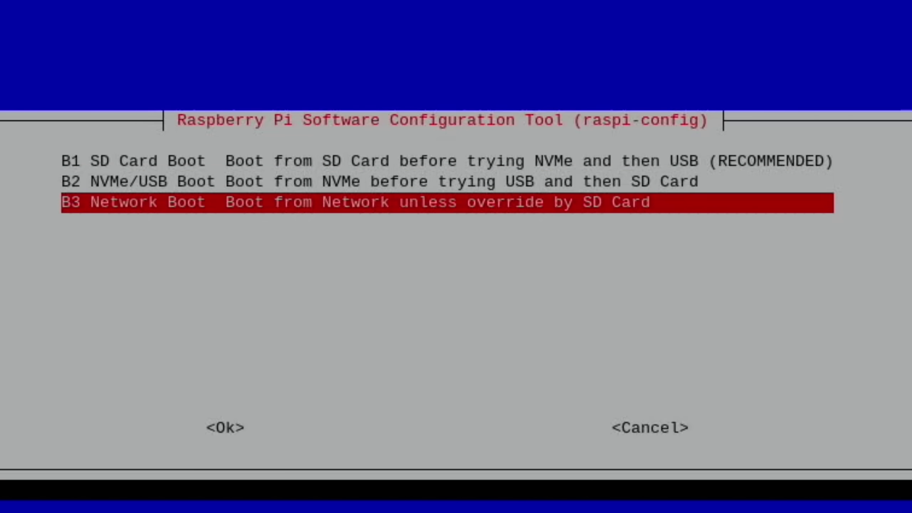
pyautogui.press('Up')
pyautogui.press('Up')
pyautogui.press('Return')
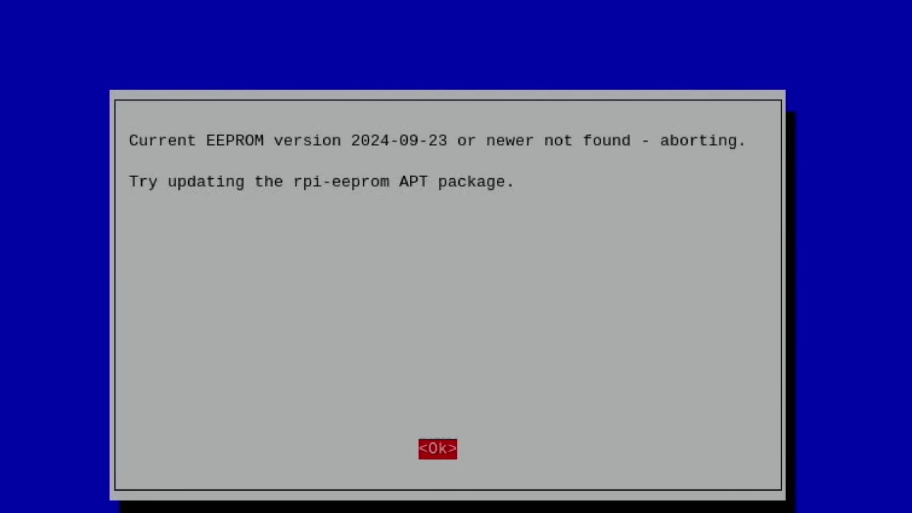
pyautogui.press('Return')
pyautogui.press('Return')
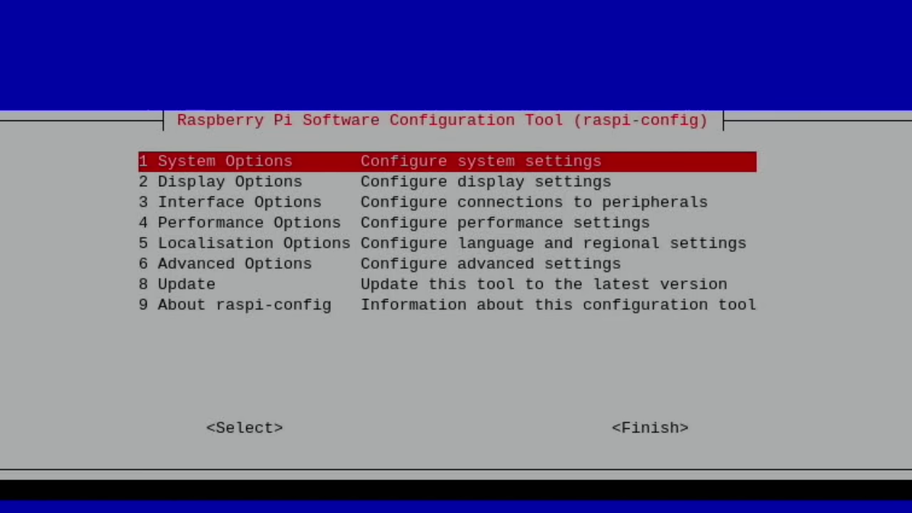
pyautogui.press('Down')
pyautogui.press('Down')
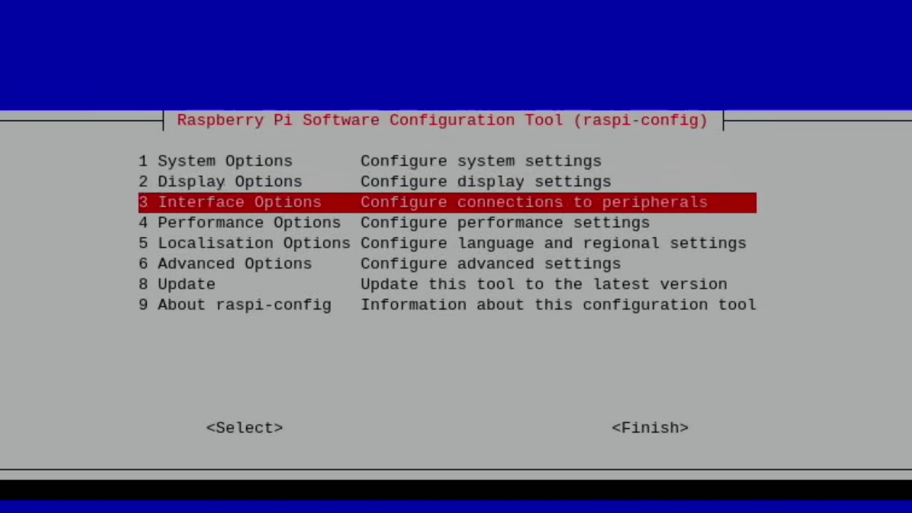
pyautogui.press('Down')
pyautogui.press('Down')
pyautogui.press('Down')
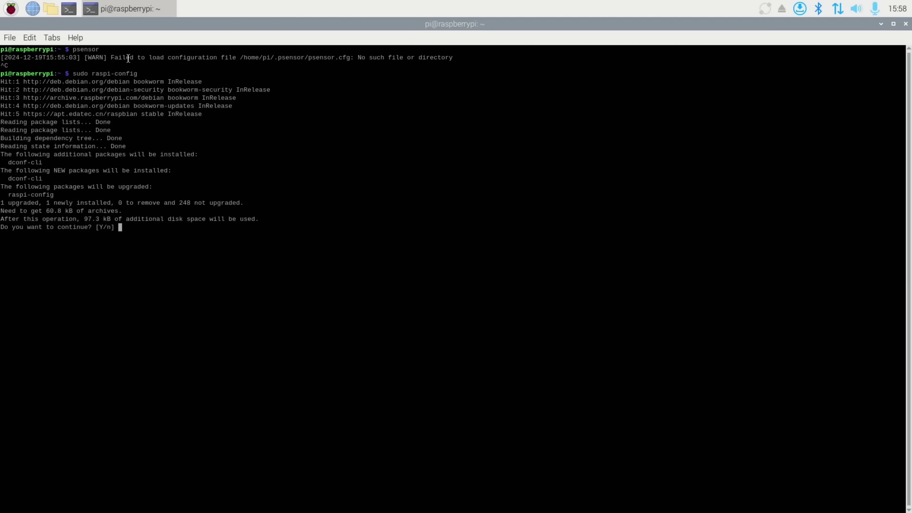
# - Answer 'y' to upgrade raspi-config and install dconf-cli
pyautogui.write('y')
pyautogui.press('Return')
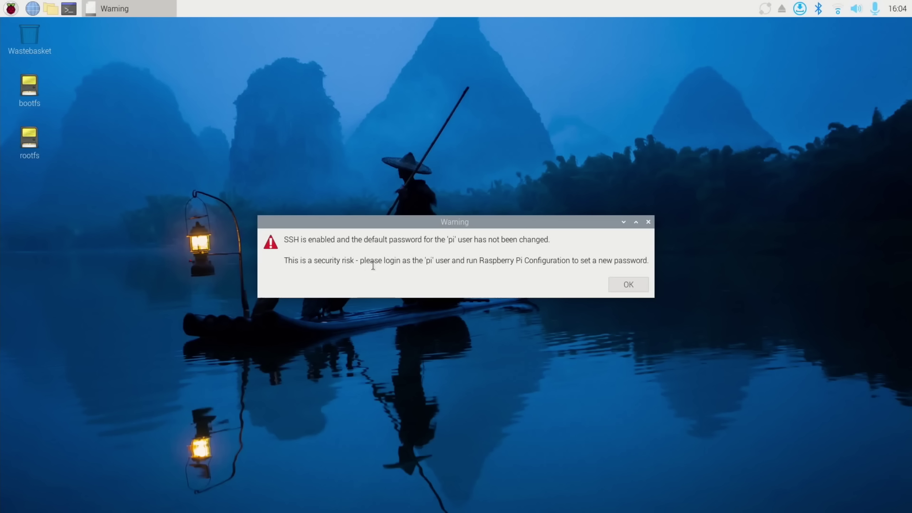
# - Click OK on the SSH default-password Warning dialog
pyautogui.click(628, 287)
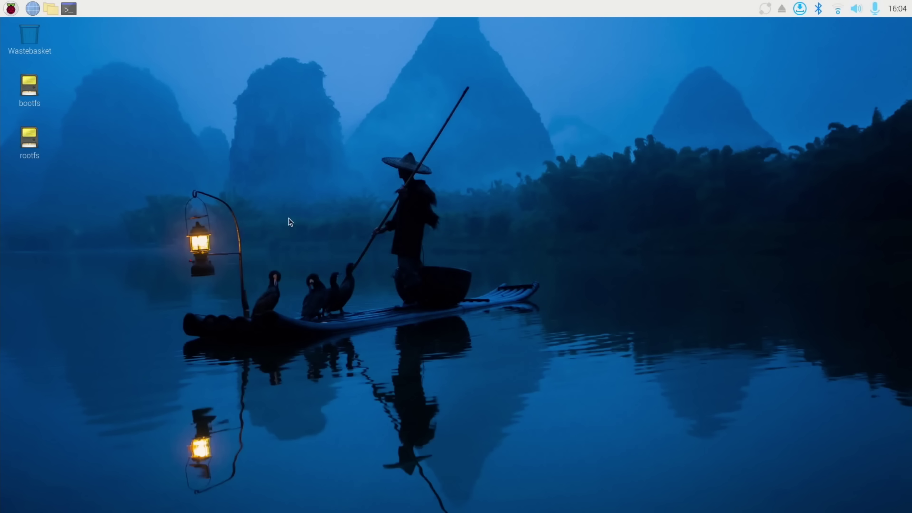